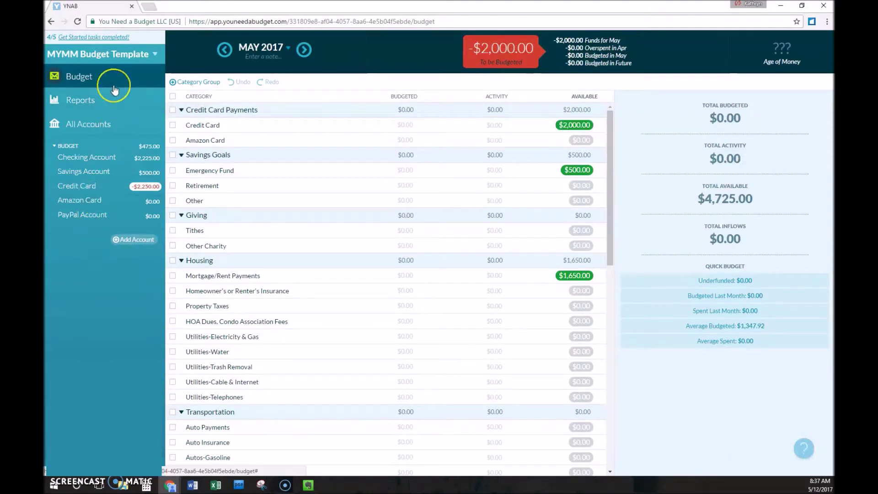
# Switch the budget view to January 2017.
pyautogui.click(117, 76)
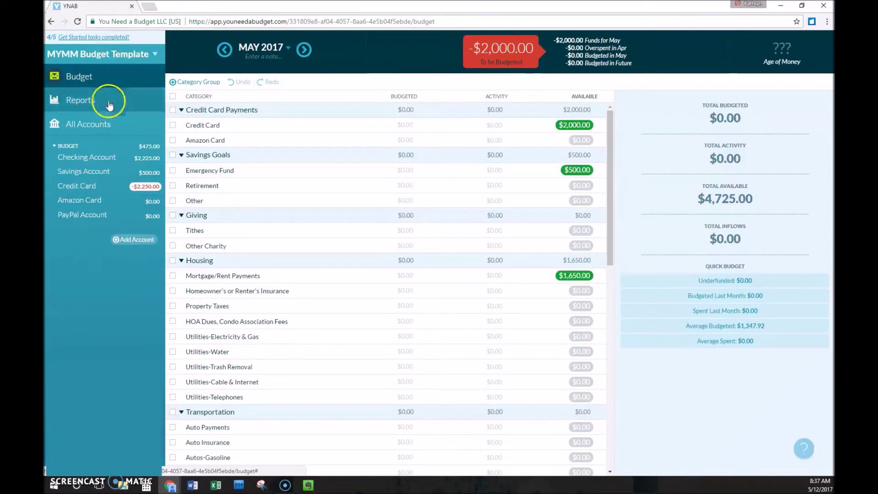
pyautogui.click(107, 122)
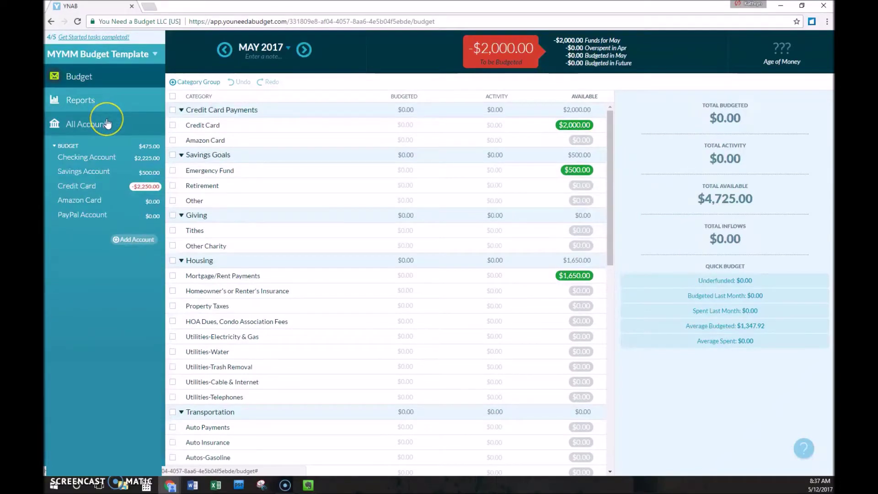
pyautogui.click(105, 74)
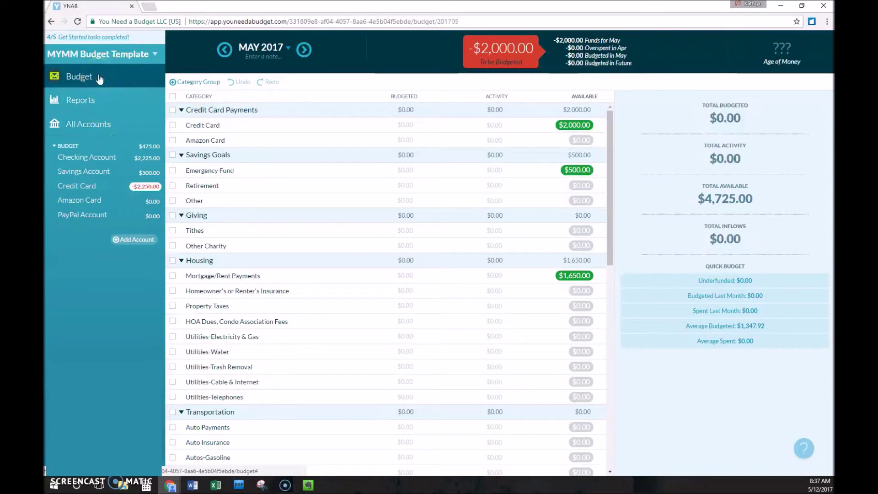
pyautogui.click(270, 47)
pyautogui.click(232, 101)
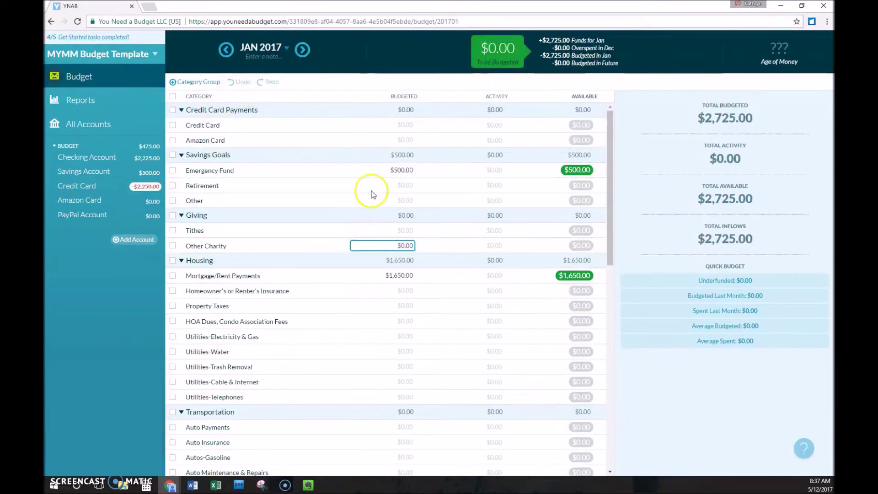
# Examine January's to-be-budgeted summary, the monthly totals and the Housing and Transportation category rows.
pyautogui.click(360, 55)
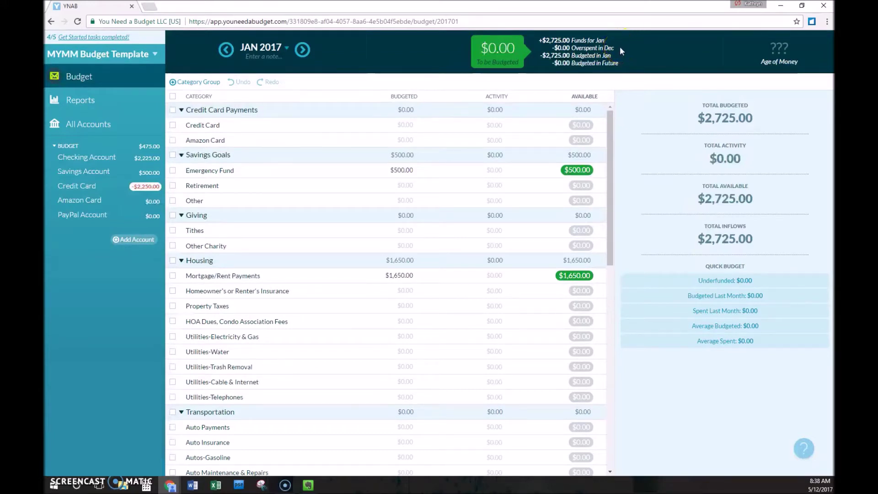
pyautogui.click(618, 57)
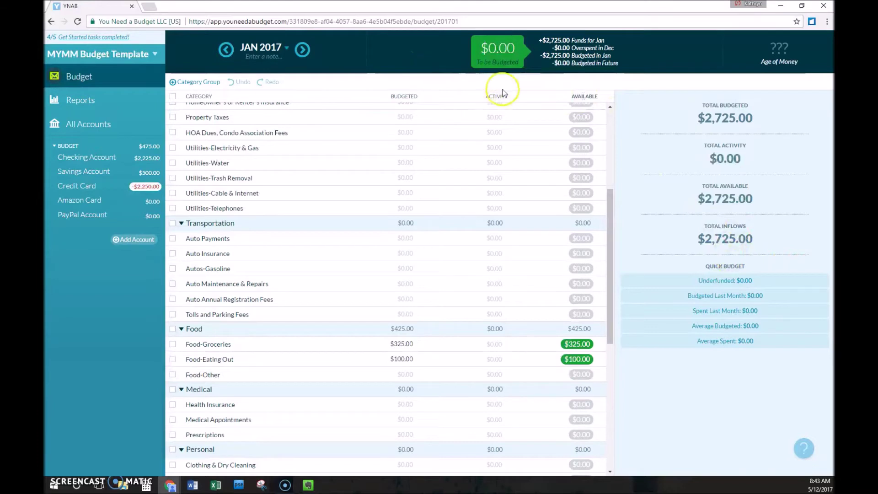
pyautogui.click(459, 190)
pyautogui.click(478, 91)
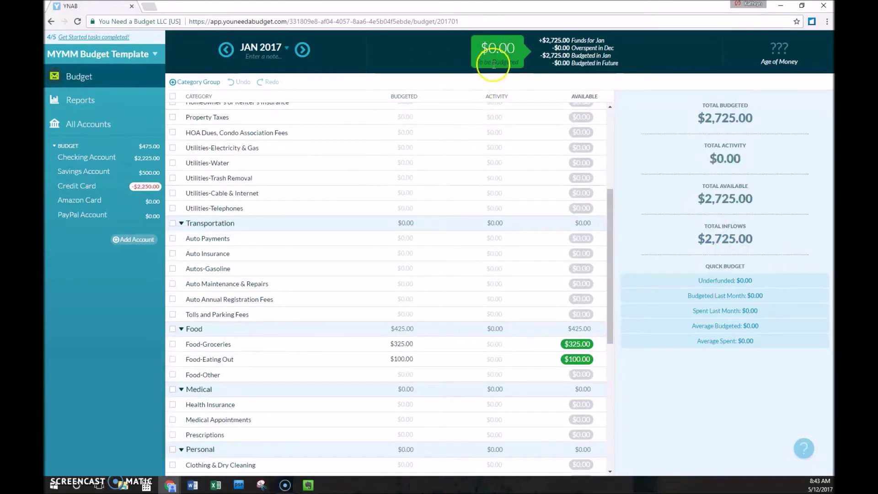
pyautogui.click(807, 117)
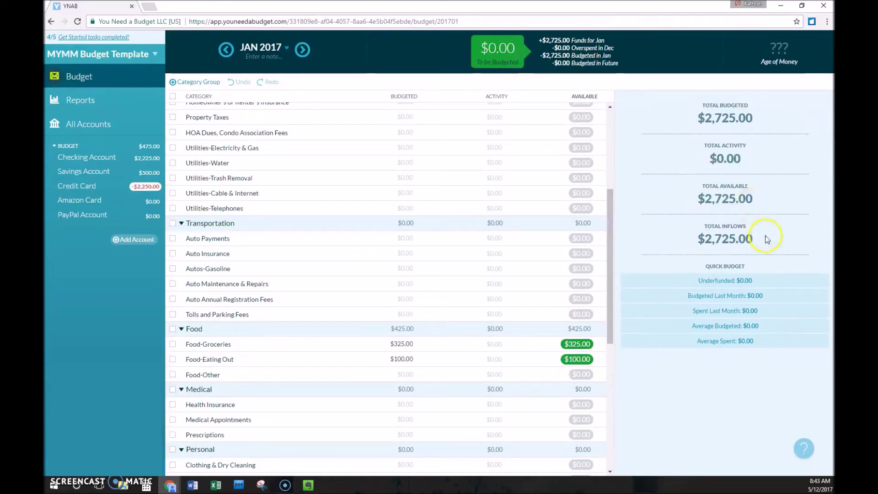
pyautogui.click(324, 132)
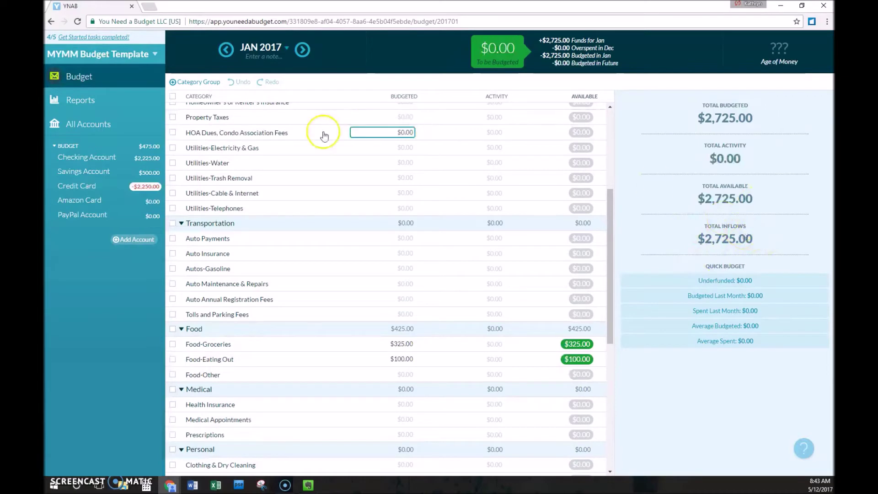
pyautogui.click(278, 177)
pyautogui.click(241, 251)
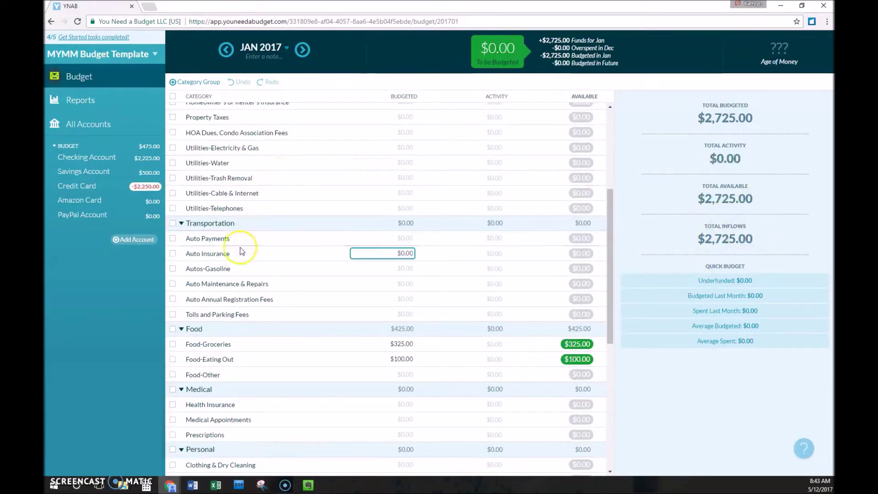
# Select the Food-Groceries category to show its details.
pyautogui.scroll(-1, 265, 265)
pyautogui.click(263, 250)
pyautogui.scroll(-3, 256, 247)
pyautogui.click(251, 246)
pyautogui.click(182, 156)
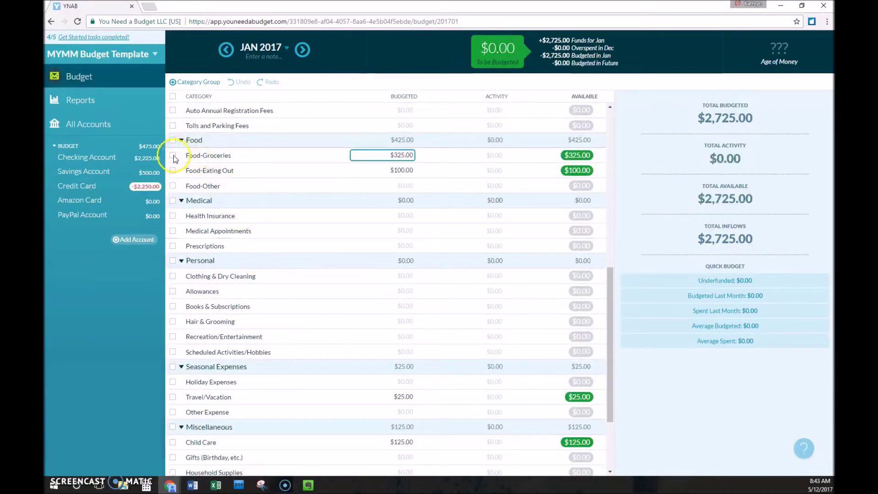
pyautogui.click(173, 156)
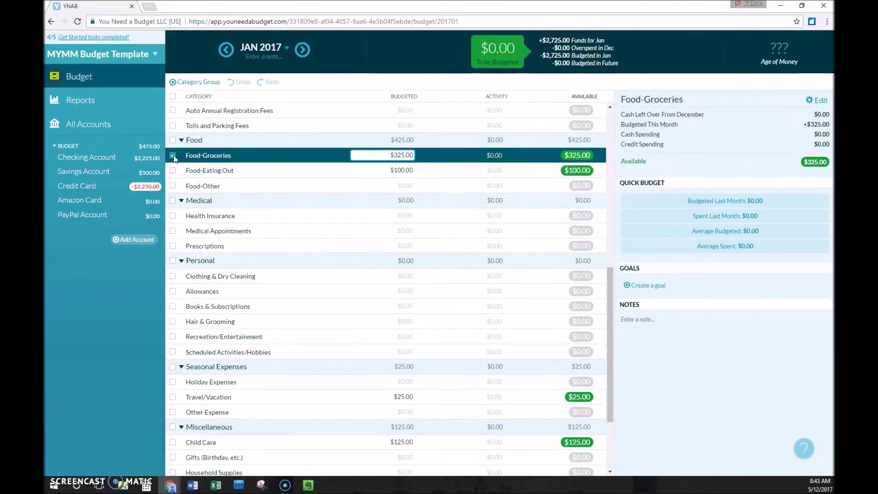
# Examine the Food-Groceries budgeted and available amounts, its spending breakdown and the Quick Budget options.
pyautogui.click(585, 109)
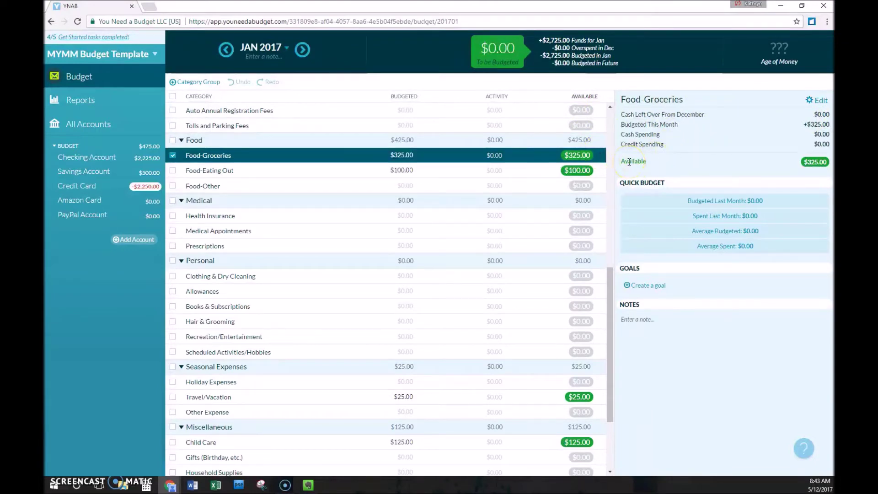
pyautogui.click(575, 156)
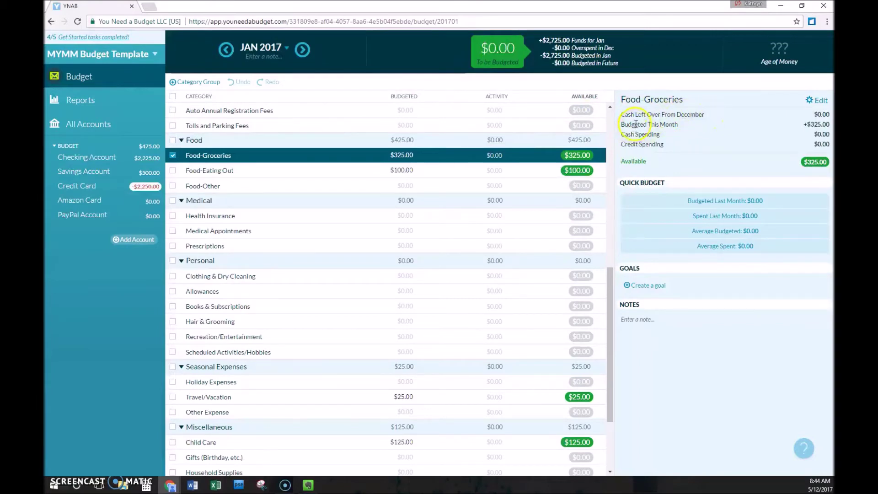
pyautogui.click(396, 156)
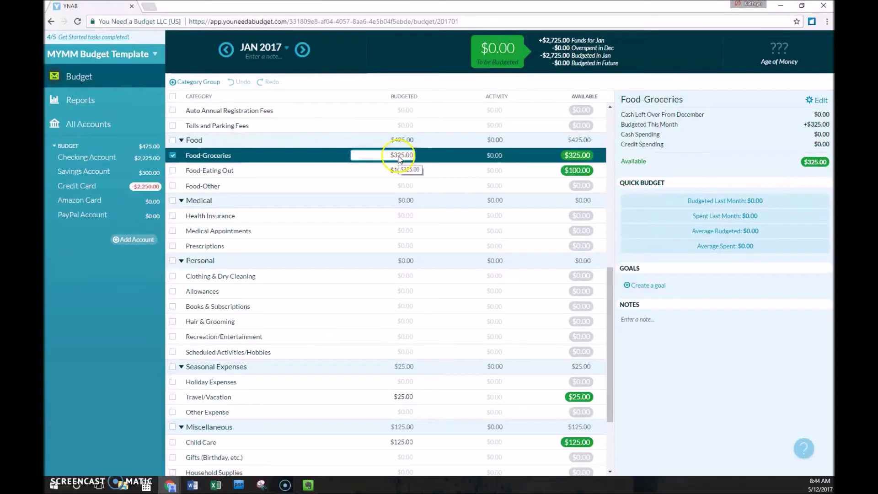
pyautogui.press('Return')
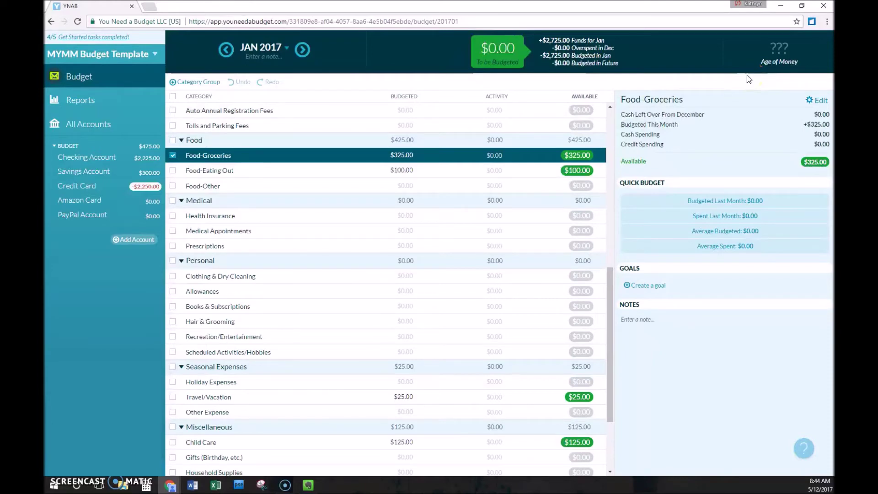
pyautogui.click(581, 156)
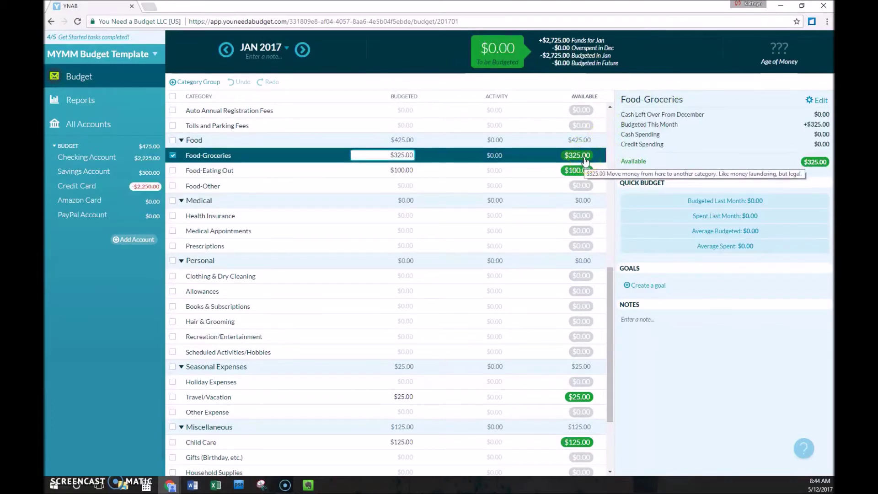
pyautogui.click(763, 180)
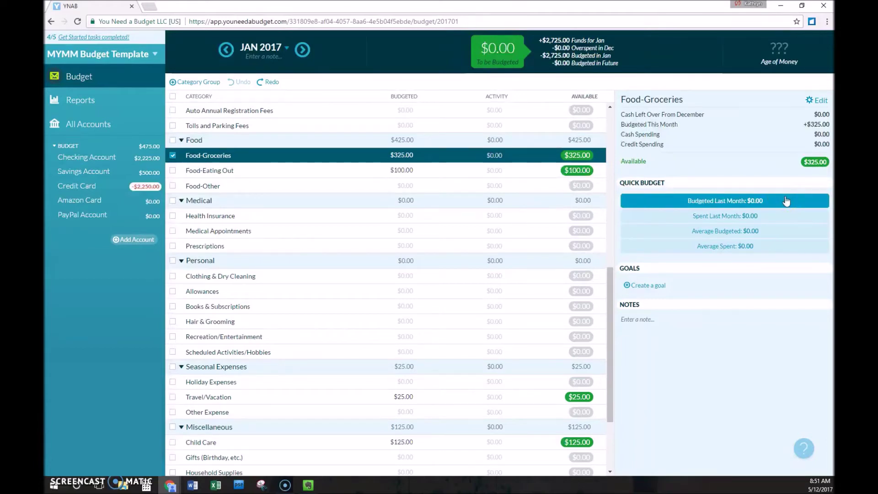
pyautogui.click(787, 205)
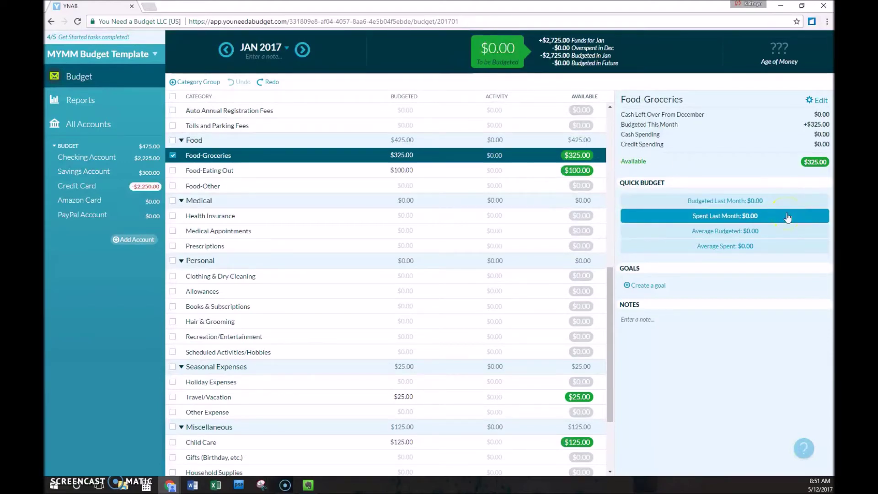
pyautogui.click(787, 234)
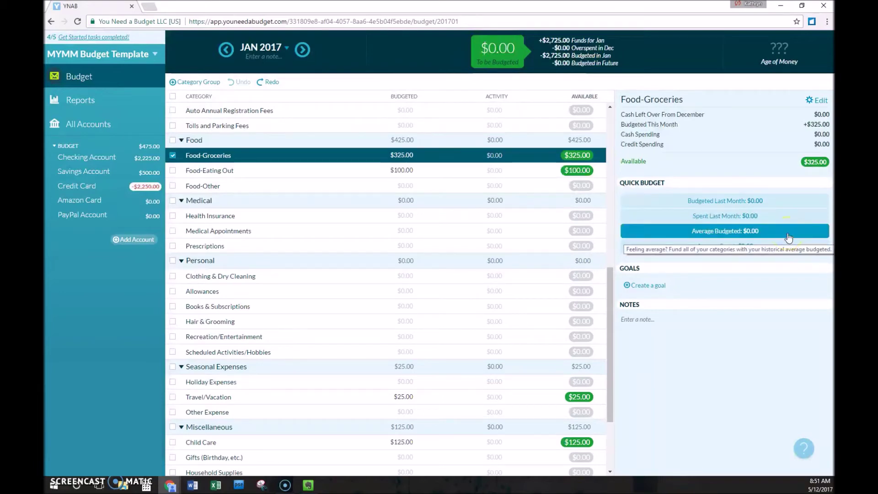
pyautogui.click(796, 247)
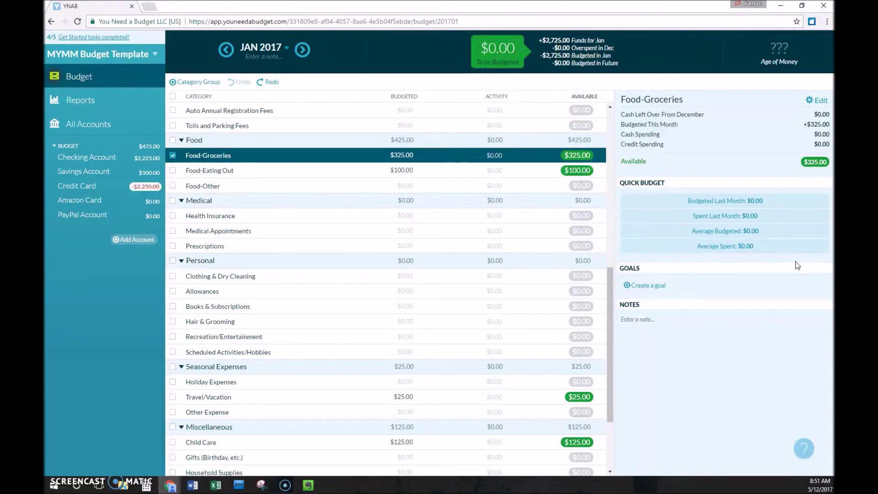
pyautogui.click(786, 254)
# Deselect the Food-Groceries category and return to the beginning of the category list.
pyautogui.click(173, 156)
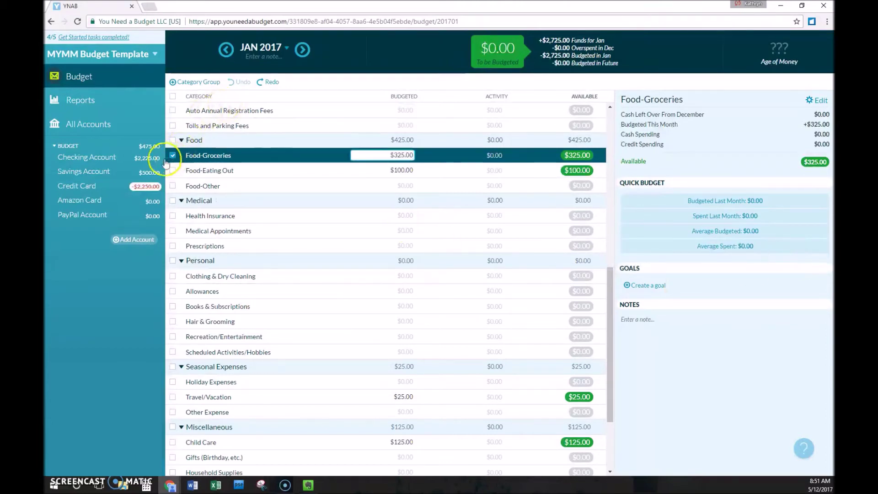
pyautogui.click(172, 156)
pyautogui.scroll(8, 274, 172)
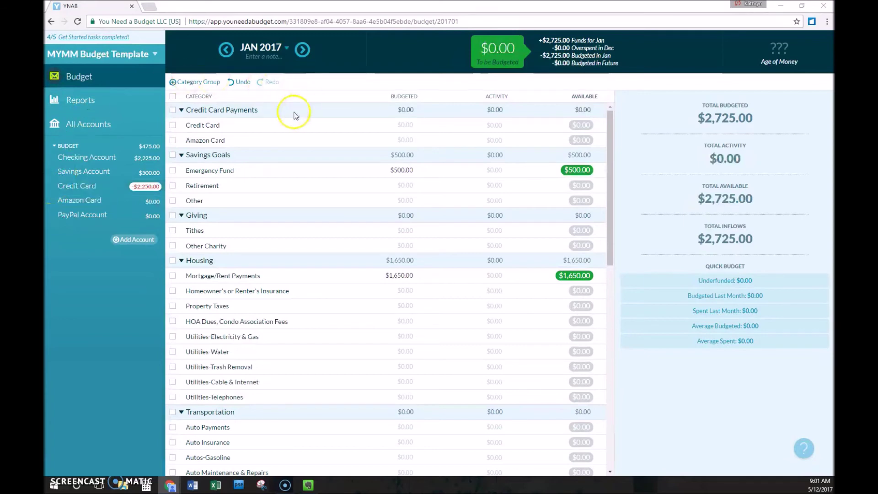
# Review the Credit Card and Amazon Card rows under Credit Card Payments alongside the matching account balances.
pyautogui.click(287, 125)
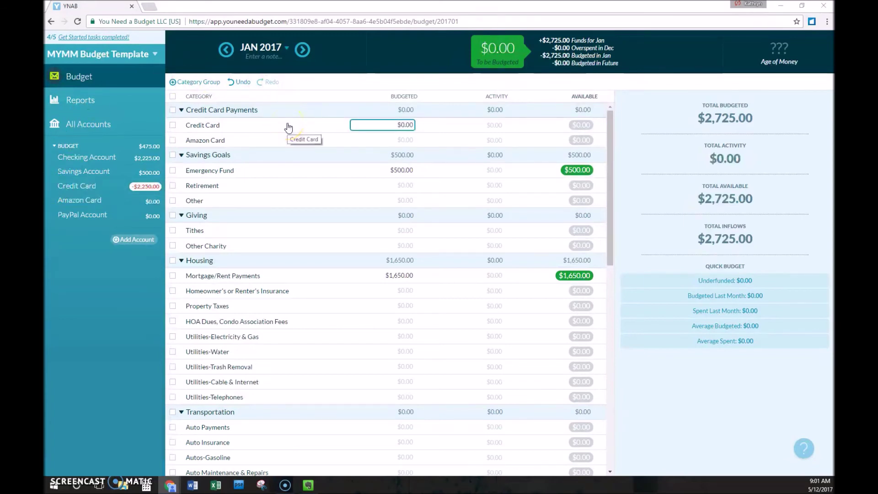
pyautogui.click(255, 110)
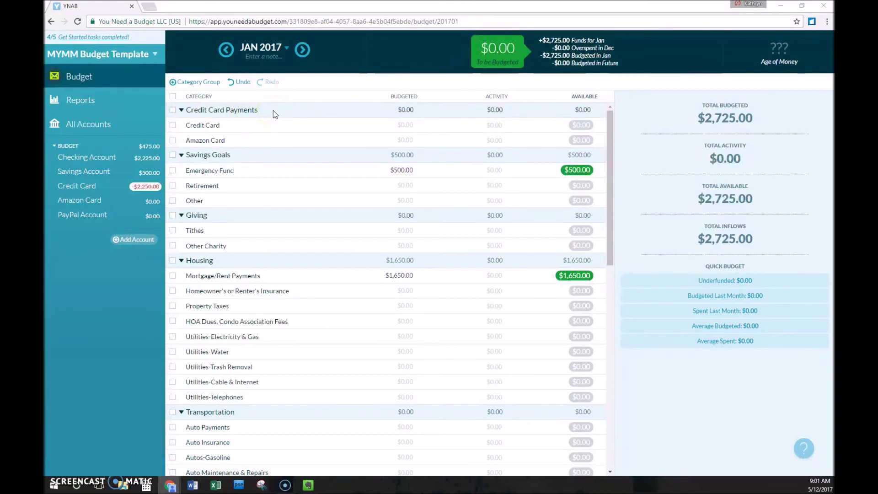
pyautogui.click(277, 128)
pyautogui.click(280, 141)
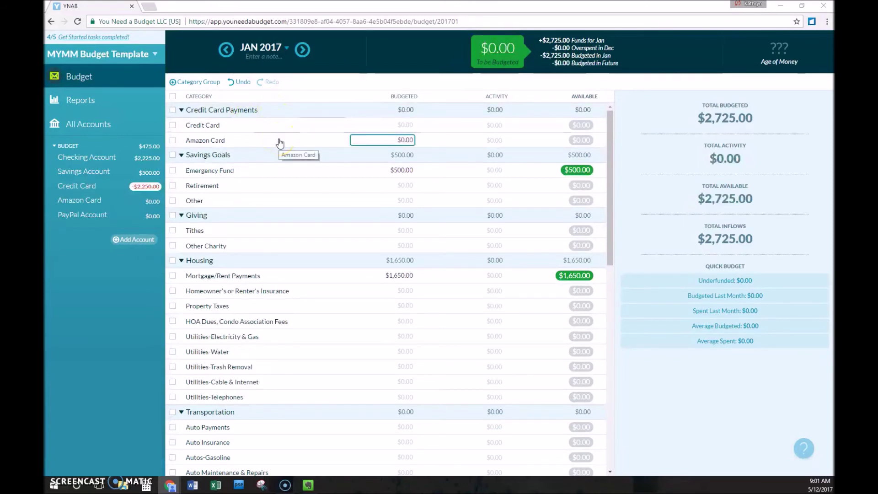
pyautogui.click(61, 194)
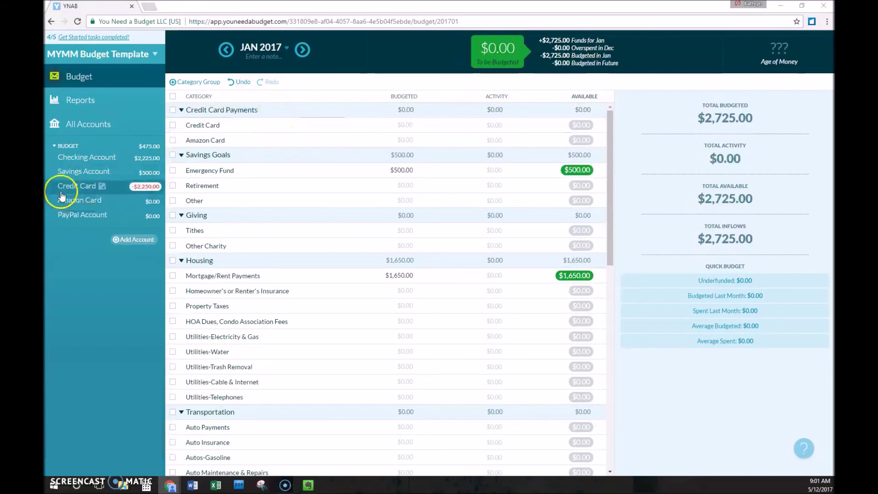
pyautogui.click(71, 270)
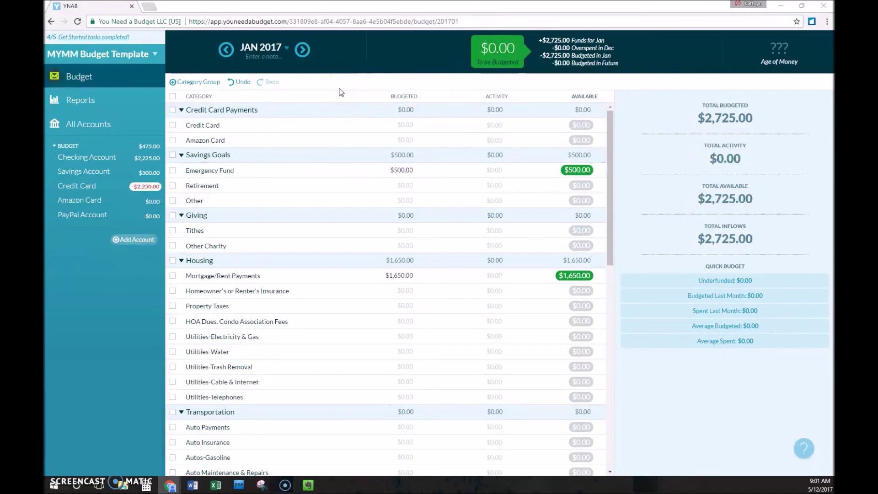
pyautogui.click(343, 102)
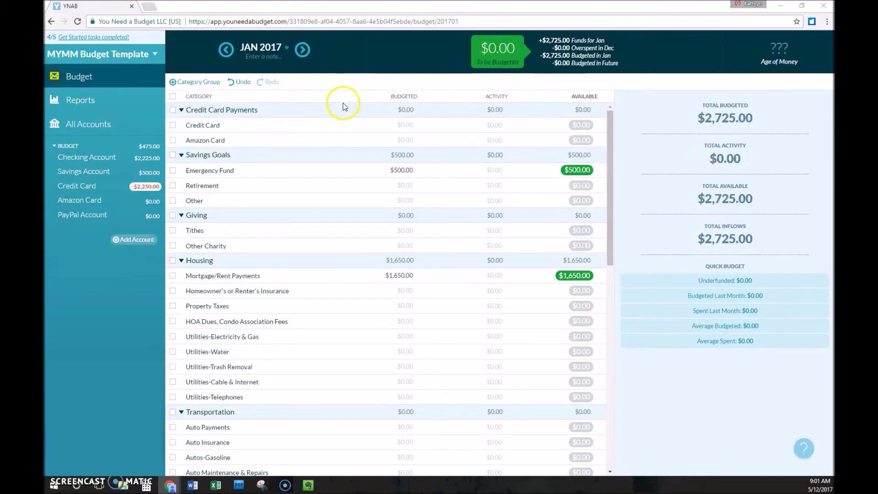
pyautogui.click(391, 140)
pyautogui.click(392, 126)
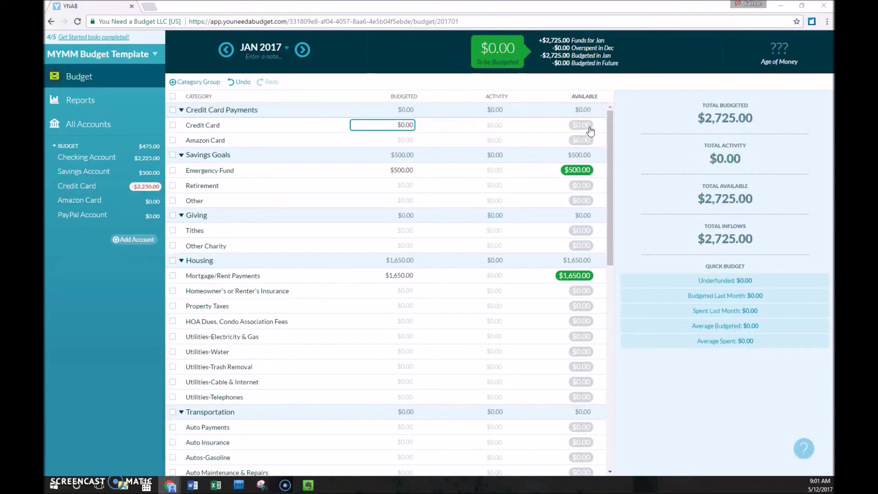
pyautogui.click(513, 78)
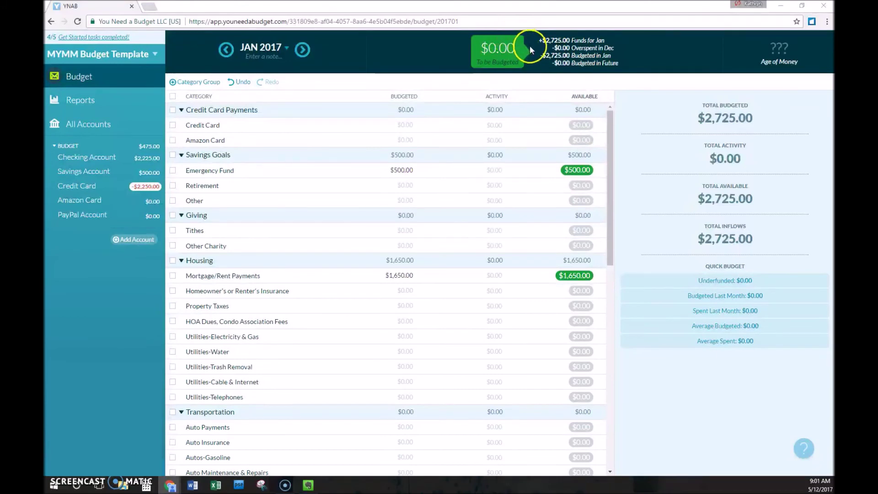
pyautogui.click(575, 125)
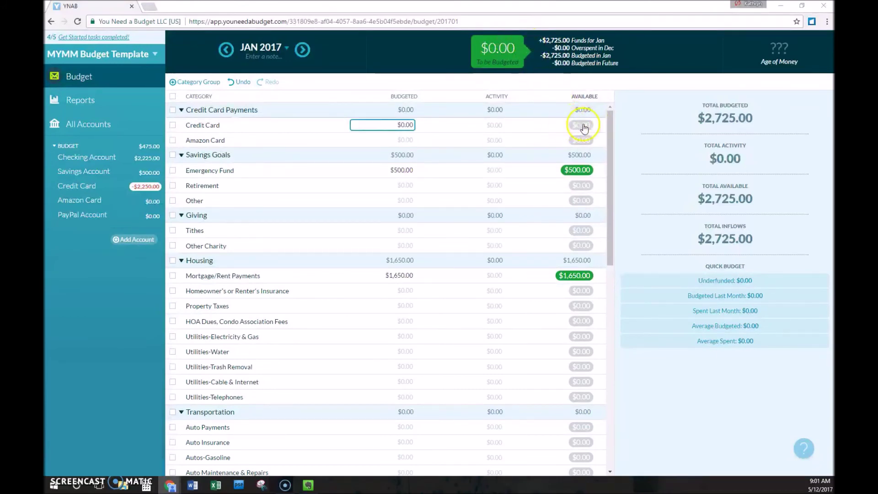
pyautogui.press('Escape')
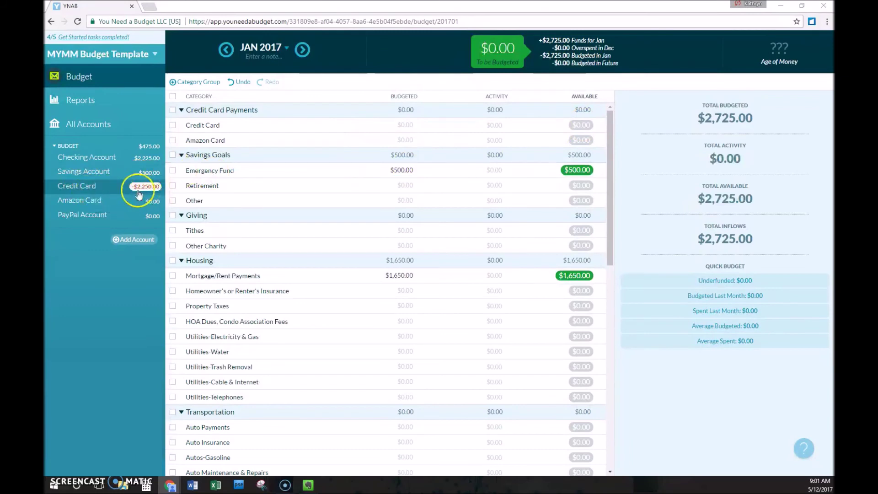